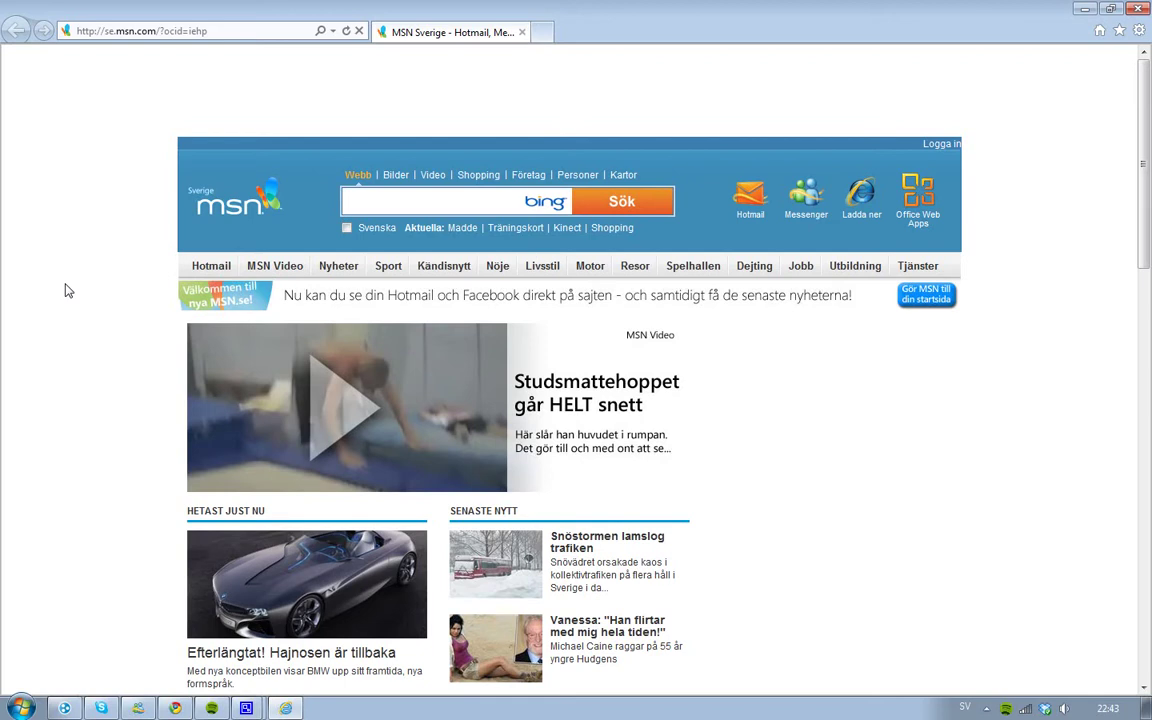
# Toggle 'Show tabs on a separate row' off and on, leaving it enabled, then restore the window smaller
pyautogui.scroll(-6, 65, 290)
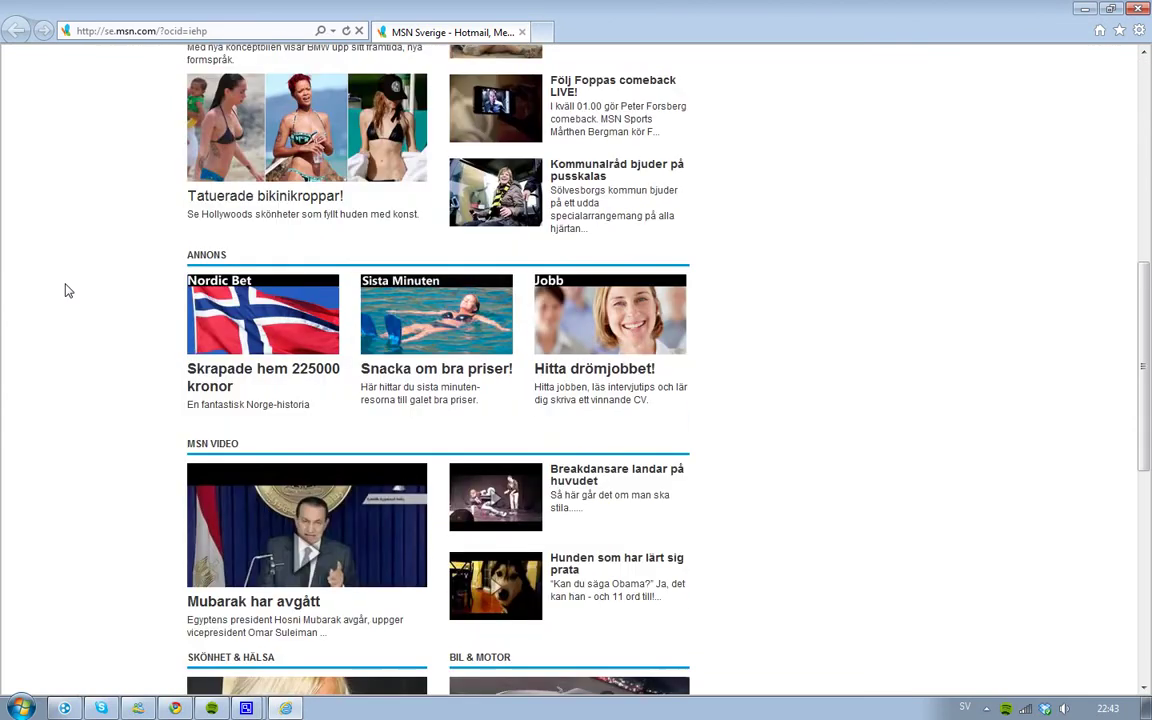
pyautogui.scroll(6, 65, 290)
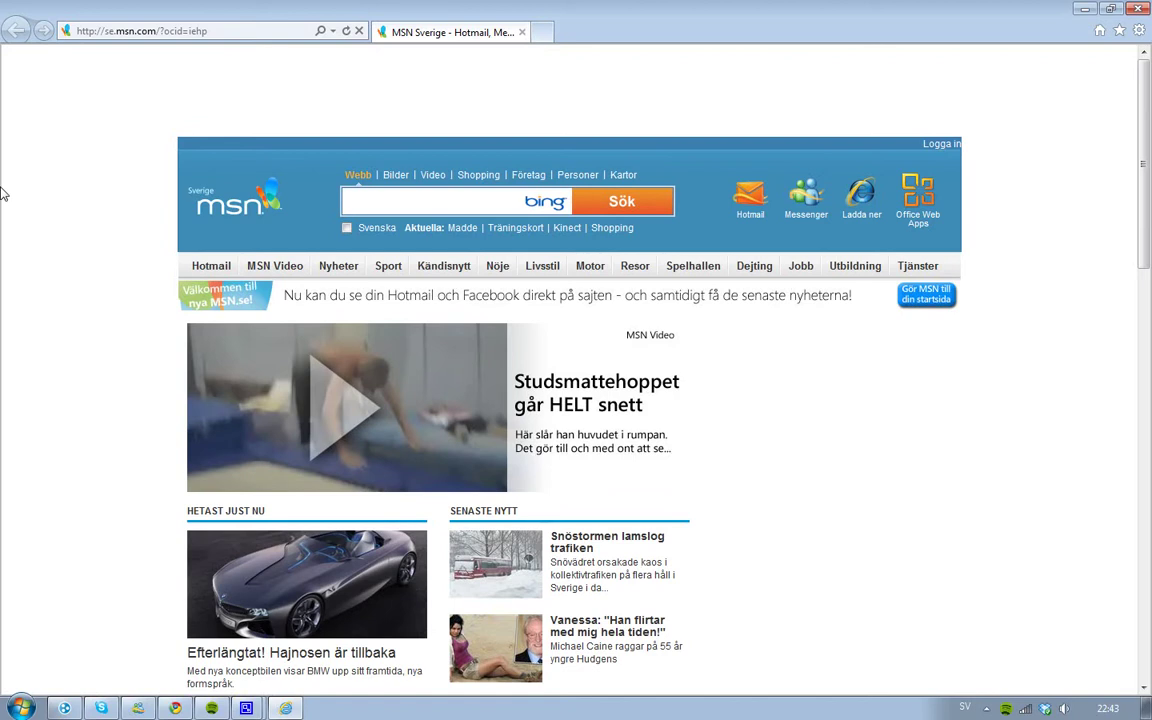
pyautogui.rightClick(590, 41)
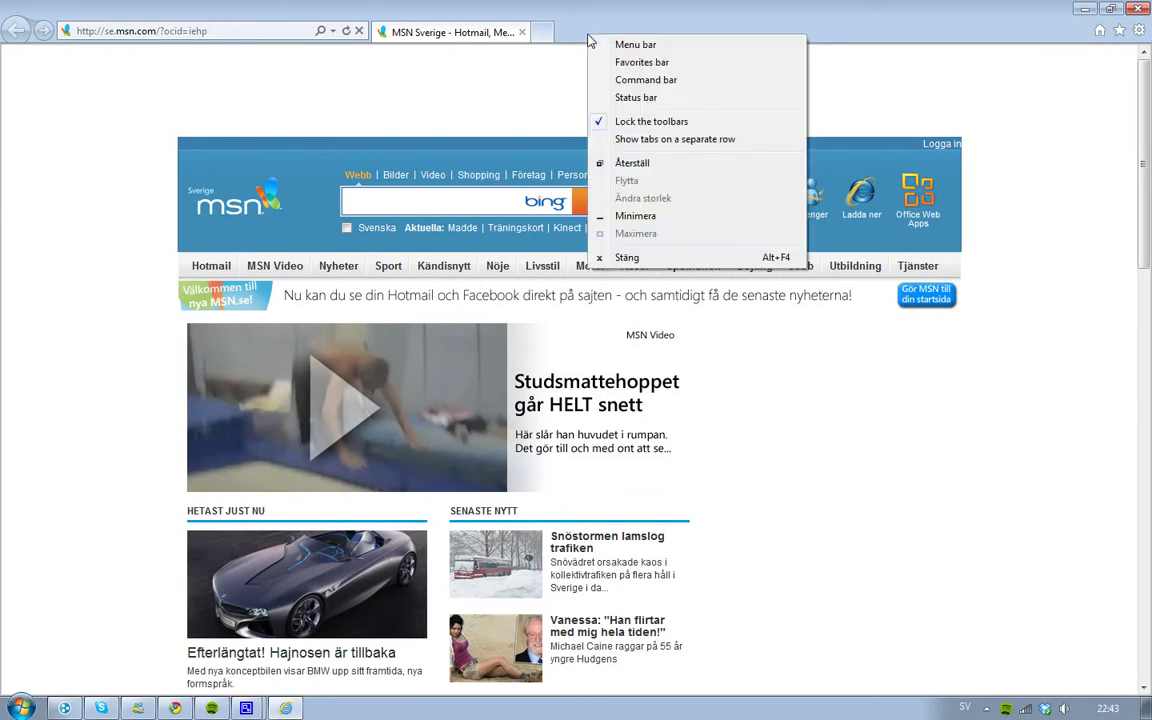
pyautogui.click(730, 141)
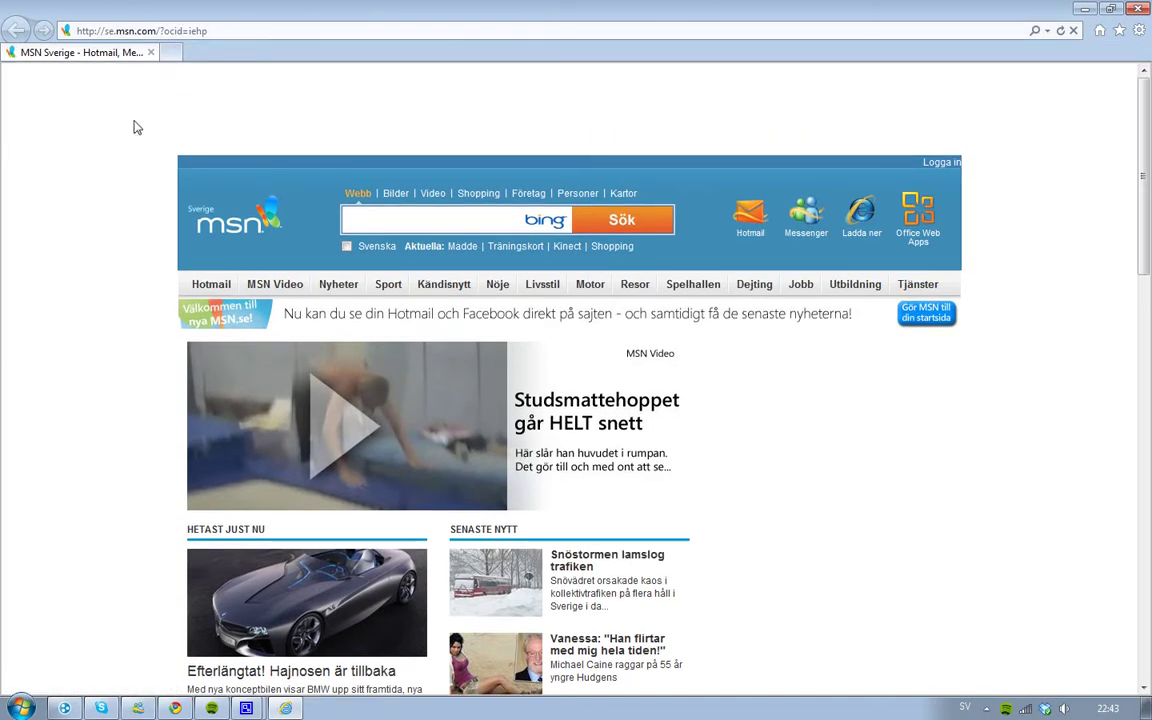
pyautogui.rightClick(364, 55)
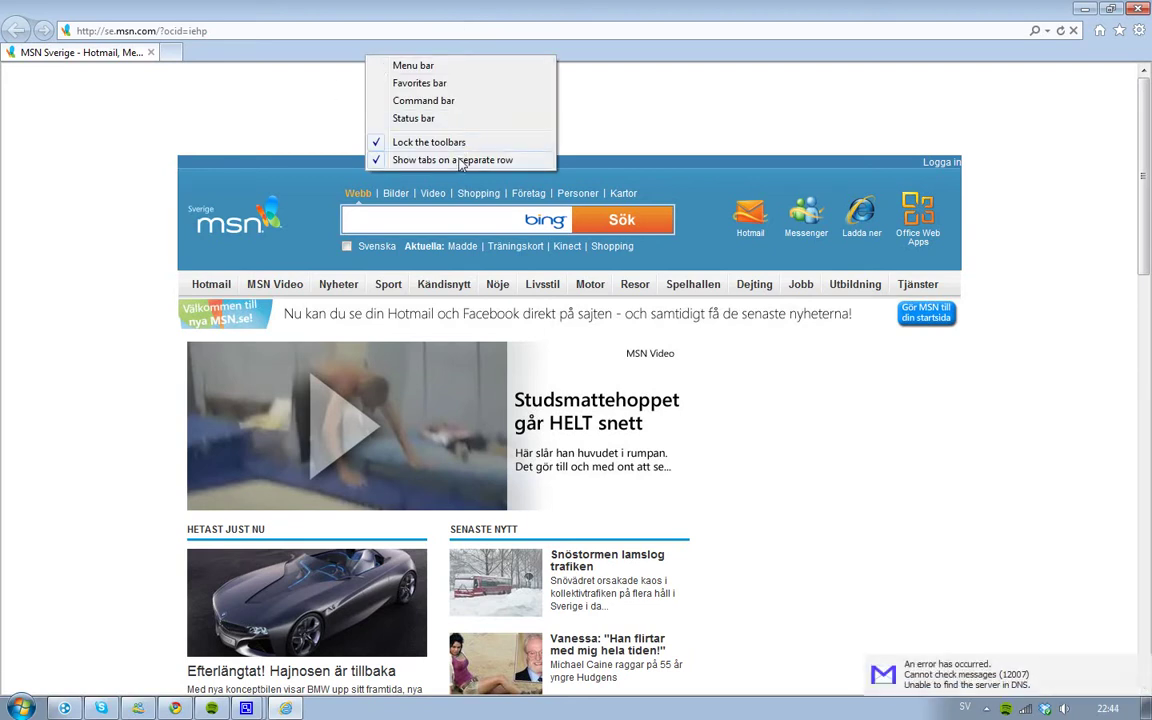
pyautogui.click(457, 162)
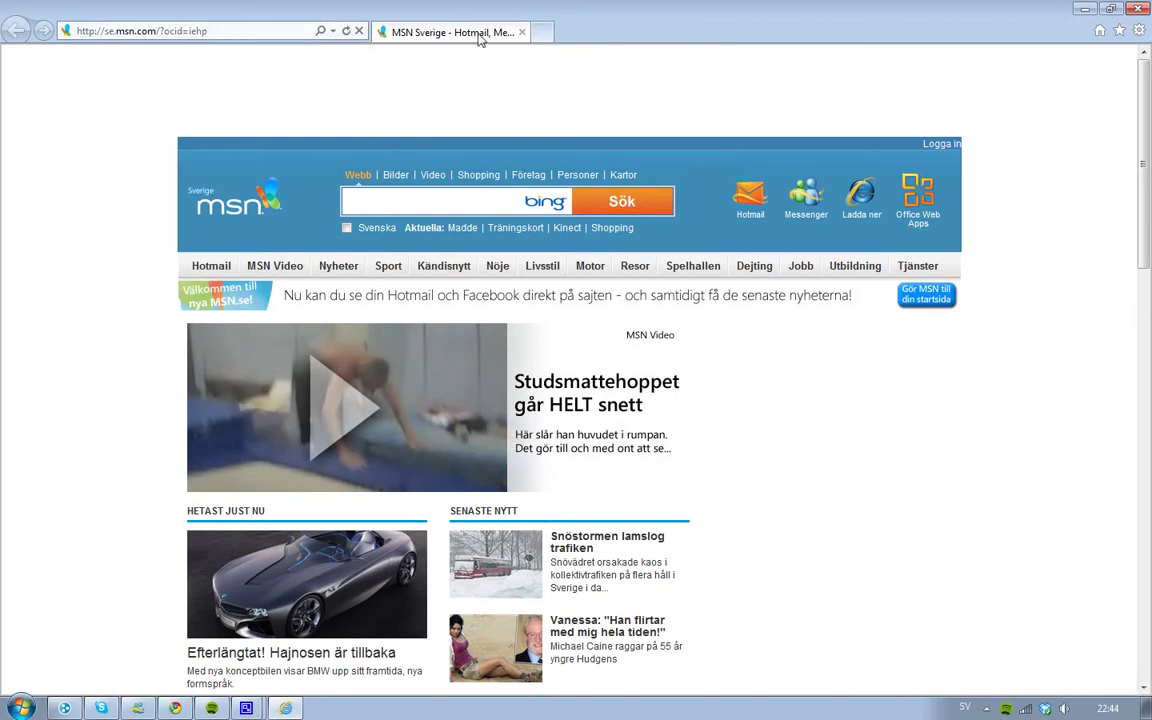
pyautogui.rightClick(624, 37)
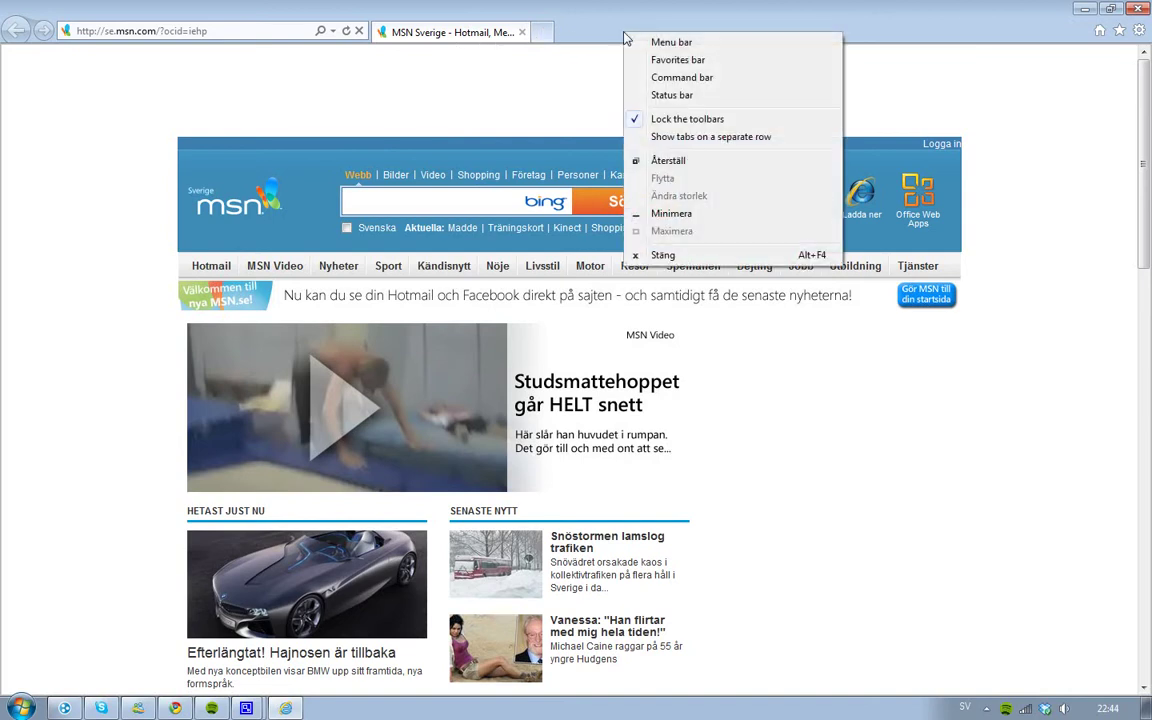
pyautogui.click(666, 136)
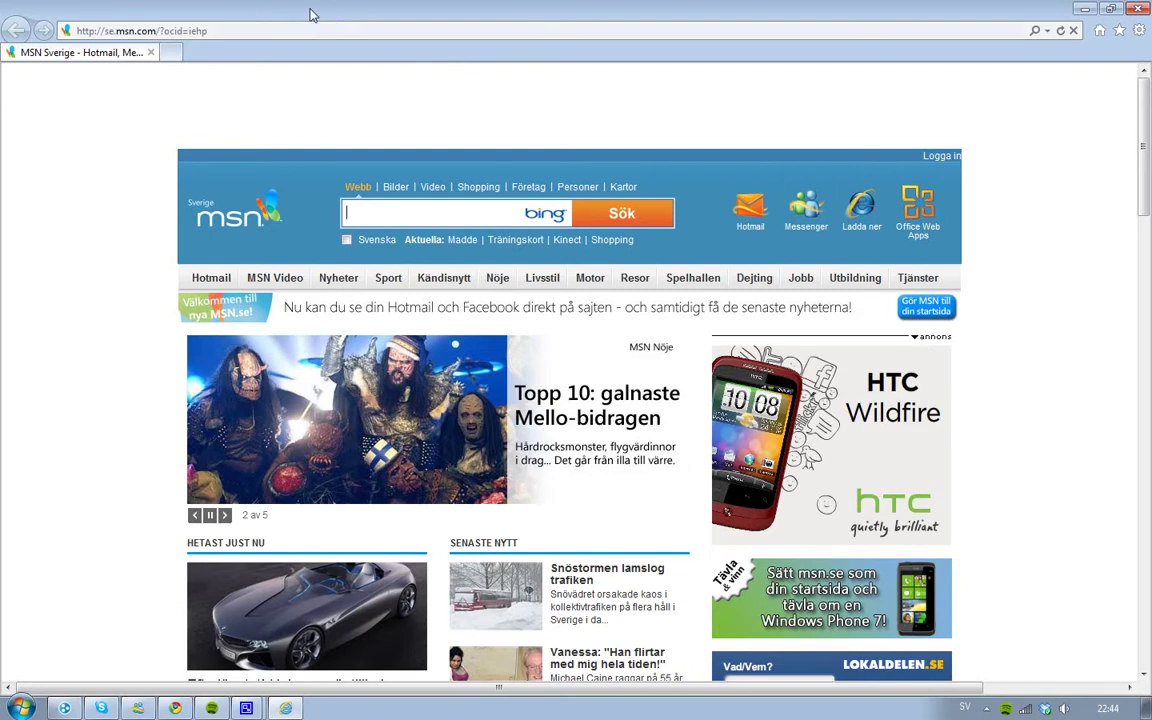
pyautogui.moveTo(314, 13); pyautogui.dragTo(504, 3)
# Pin the MSN Sverige site to the taskbar, minimize Chrome and move the IE window slightly lower
pyautogui.moveTo(80, 52); pyautogui.dragTo(424, 712)
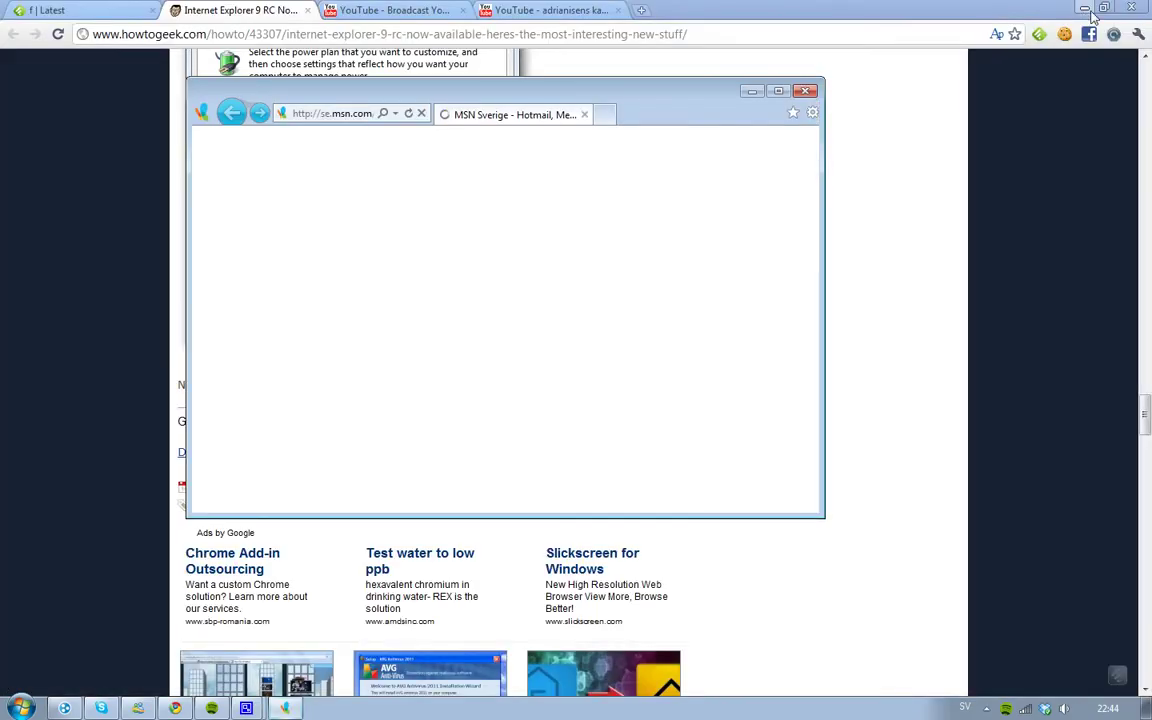
pyautogui.click(1086, 9)
pyautogui.moveTo(463, 99); pyautogui.dragTo(461, 135)
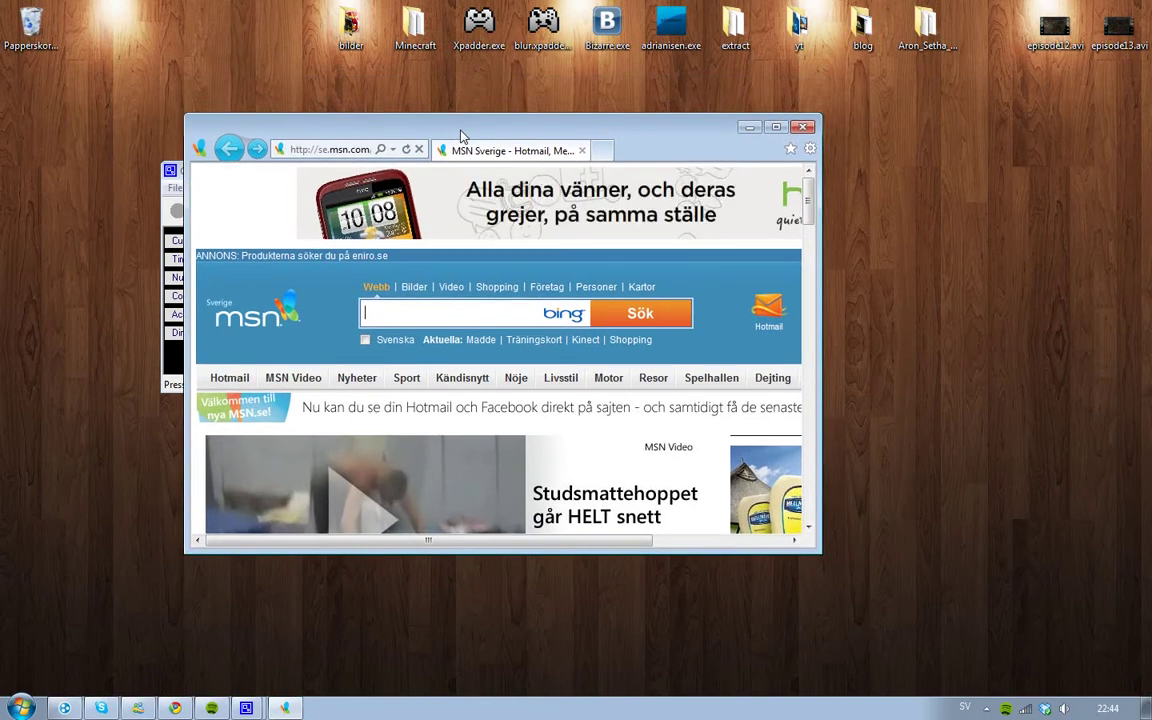
# Open FileHippo from its tile in a new tab
pyautogui.click(602, 150)
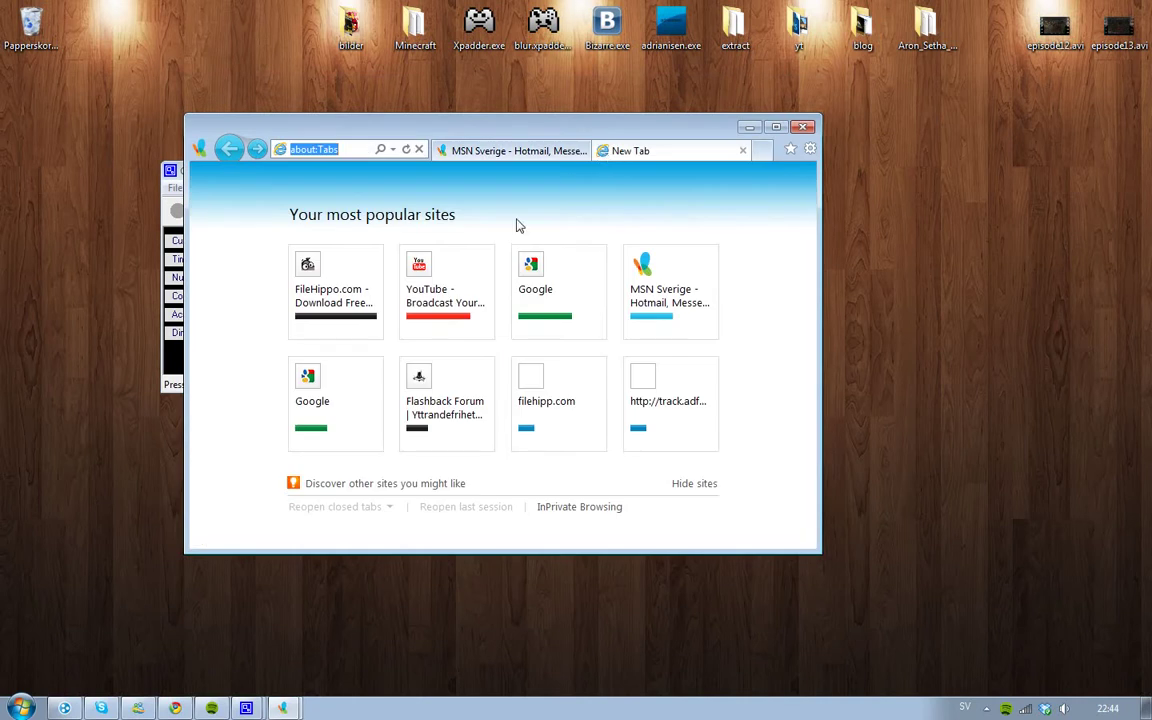
pyautogui.click(324, 304)
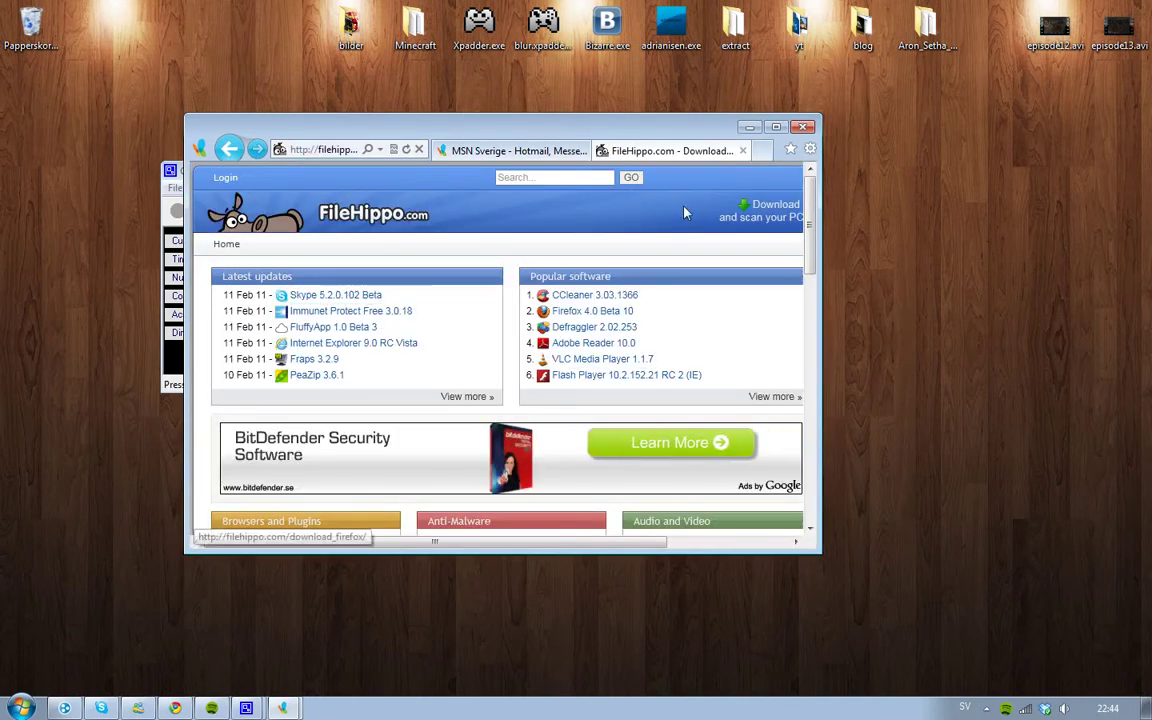
pyautogui.rightClick(200, 148)
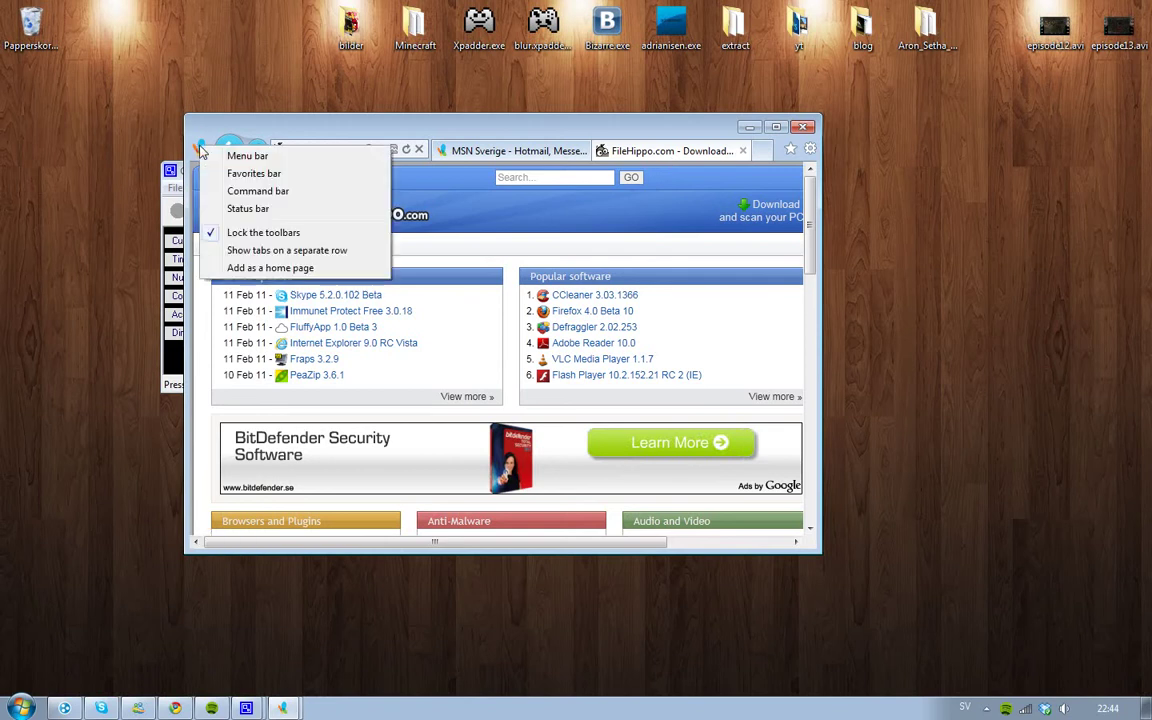
pyautogui.press('Escape')
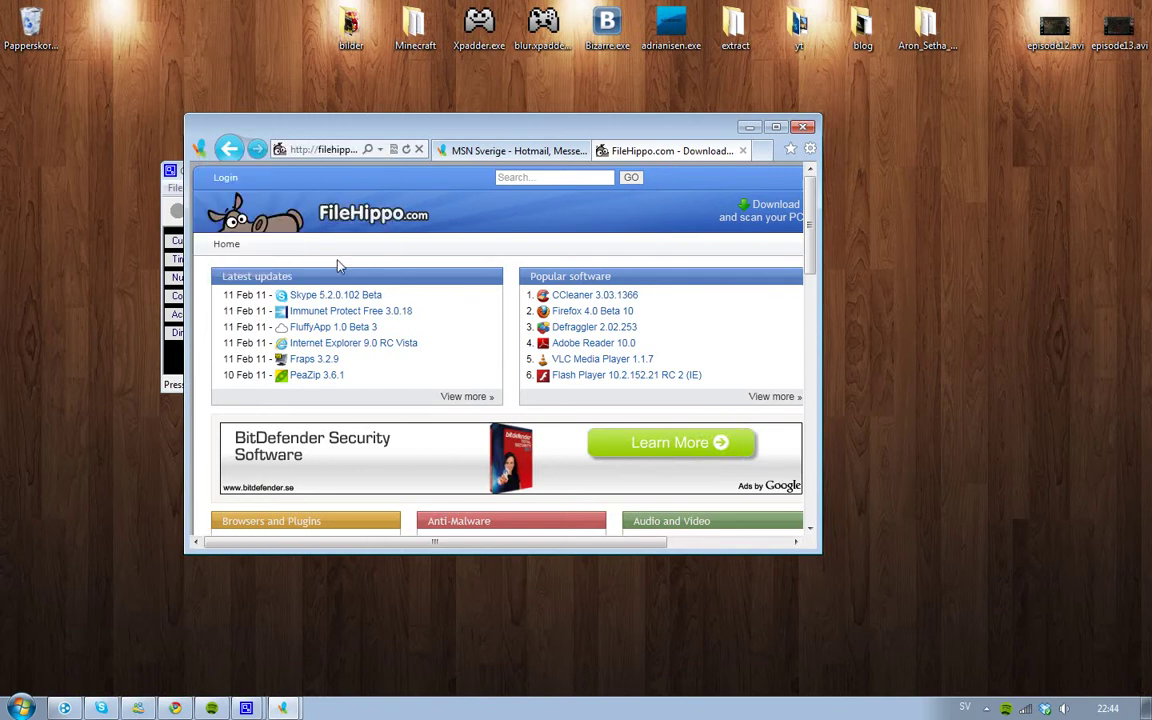
pyautogui.click(806, 150)
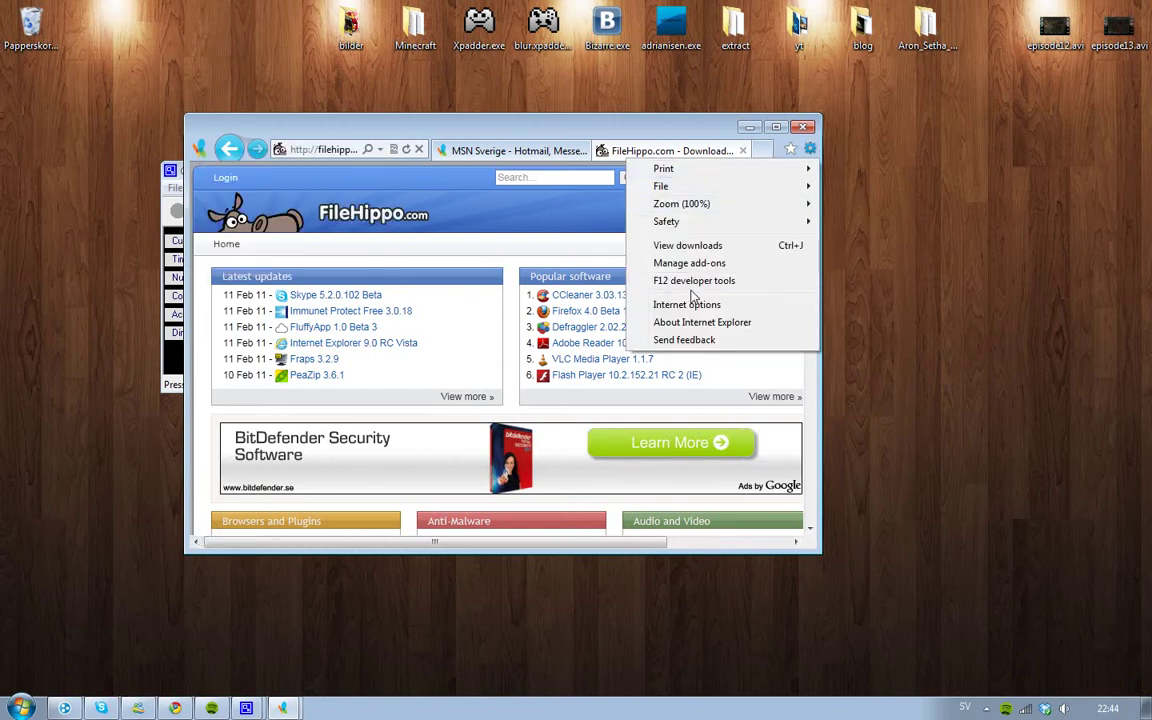
pyautogui.click(686, 303)
pyautogui.click(377, 228)
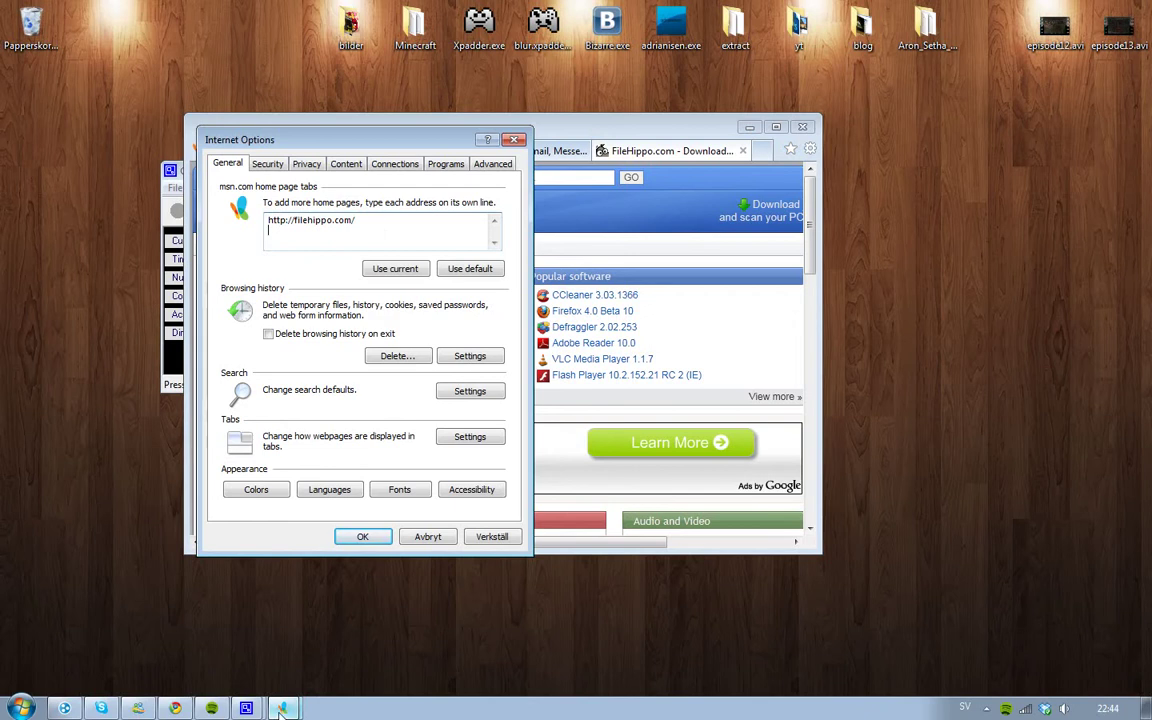
pyautogui.moveTo(282, 708)
pyautogui.click(440, 536)
pyautogui.click(776, 128)
pyautogui.click(1138, 31)
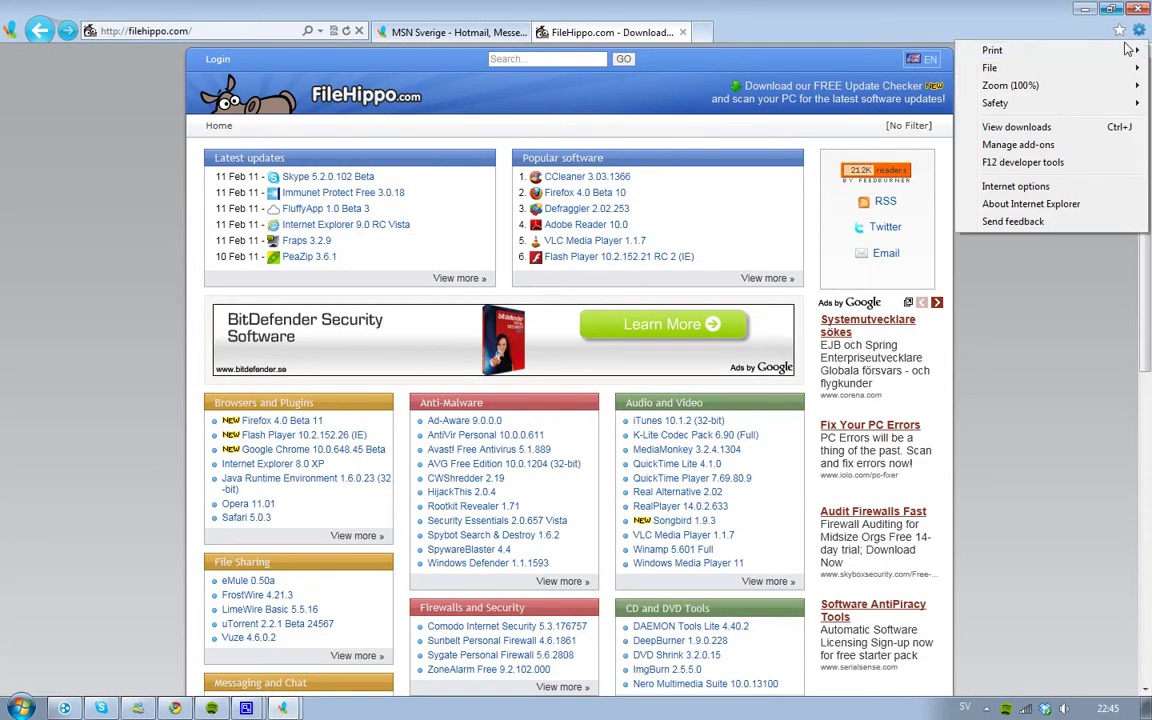
# In Manage Add-ons > Tracking Protection, disable and then re-enable Your Personalized List
pyautogui.click(985, 145)
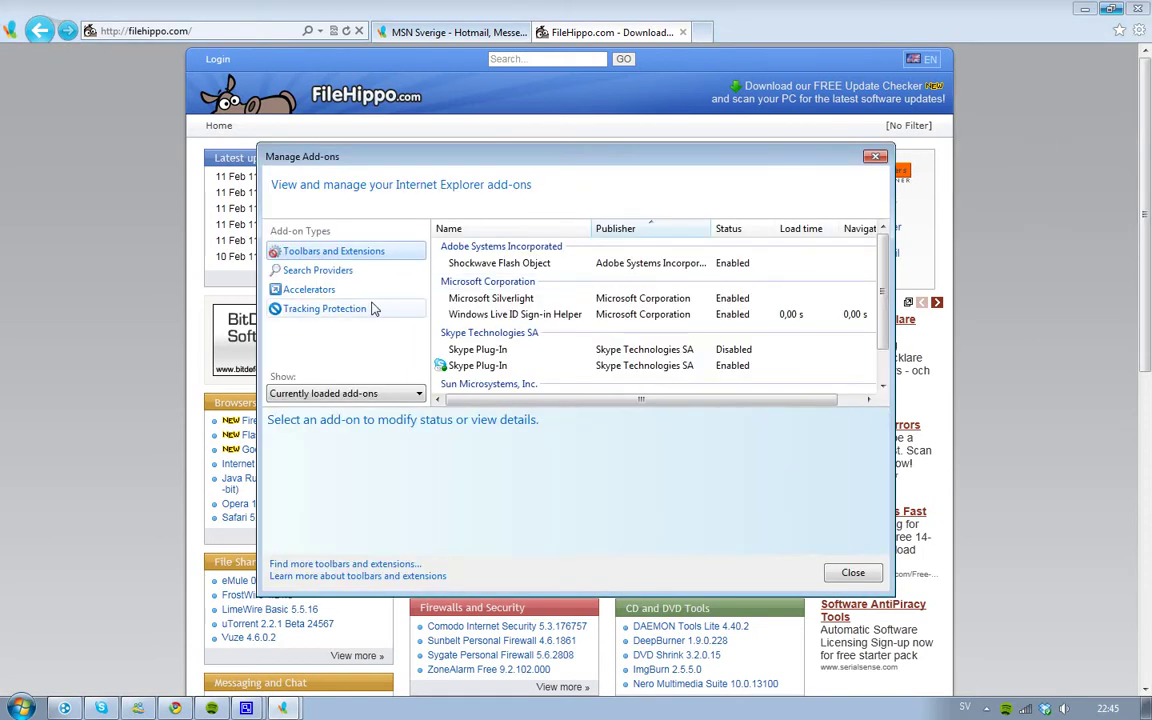
pyautogui.click(366, 310)
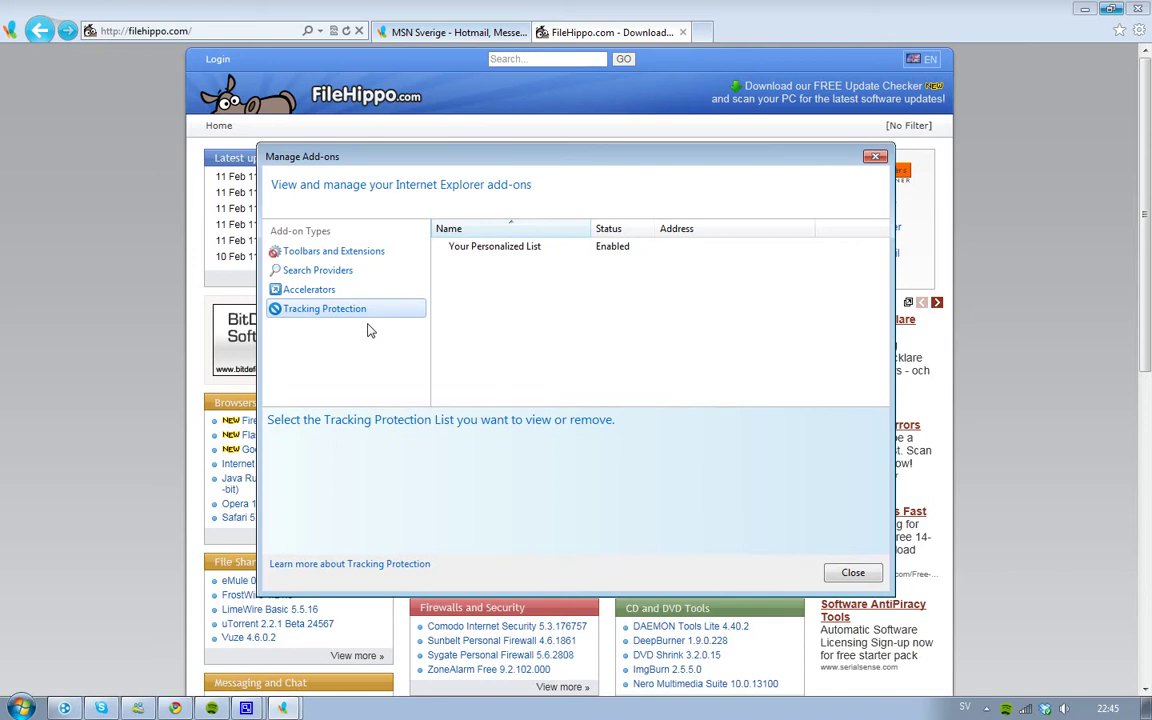
pyautogui.click(514, 252)
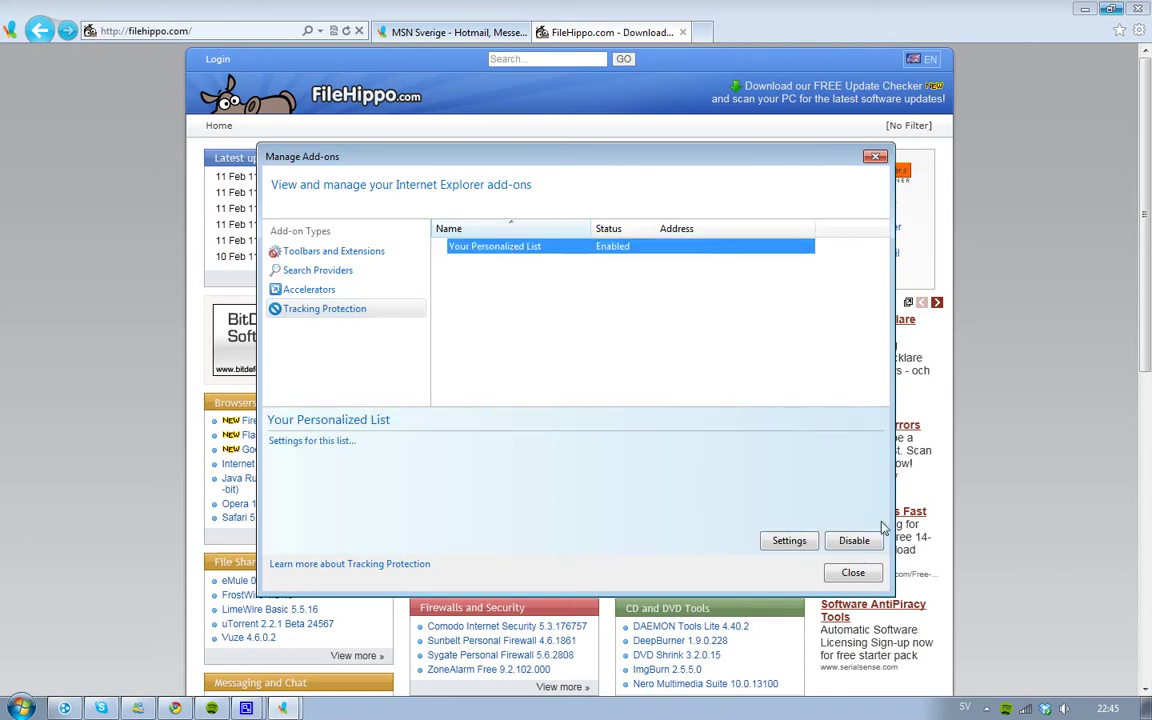
pyautogui.click(852, 541)
pyautogui.click(351, 289)
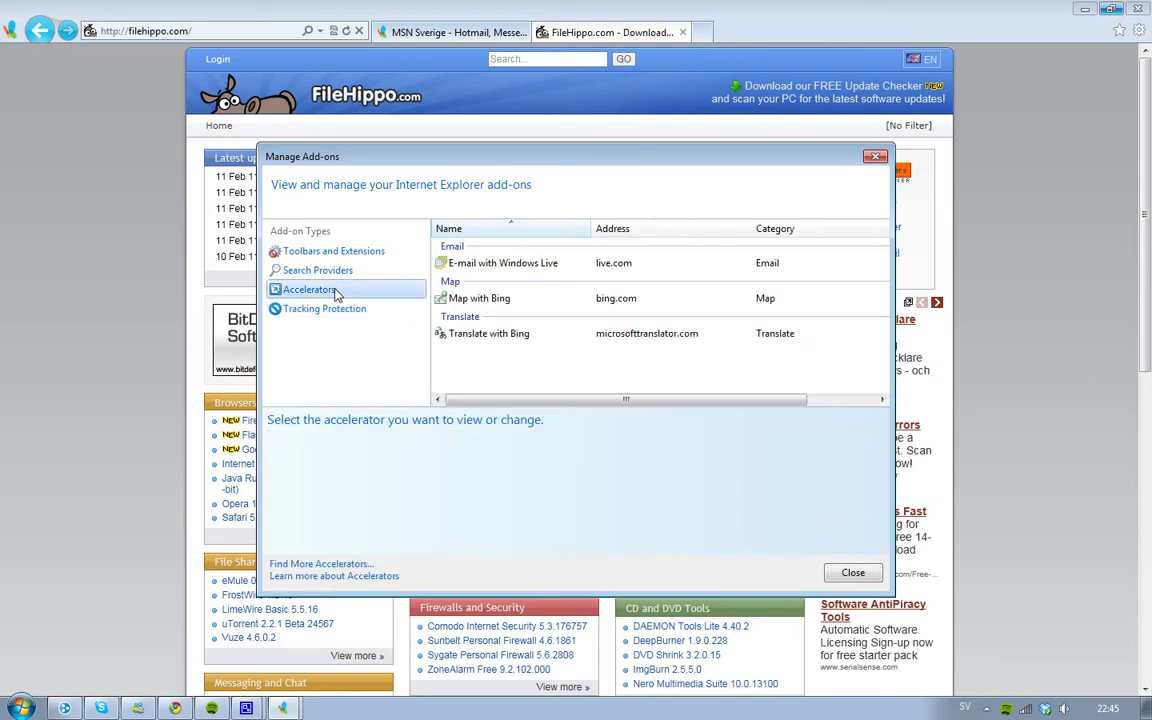
pyautogui.click(330, 308)
pyautogui.click(530, 252)
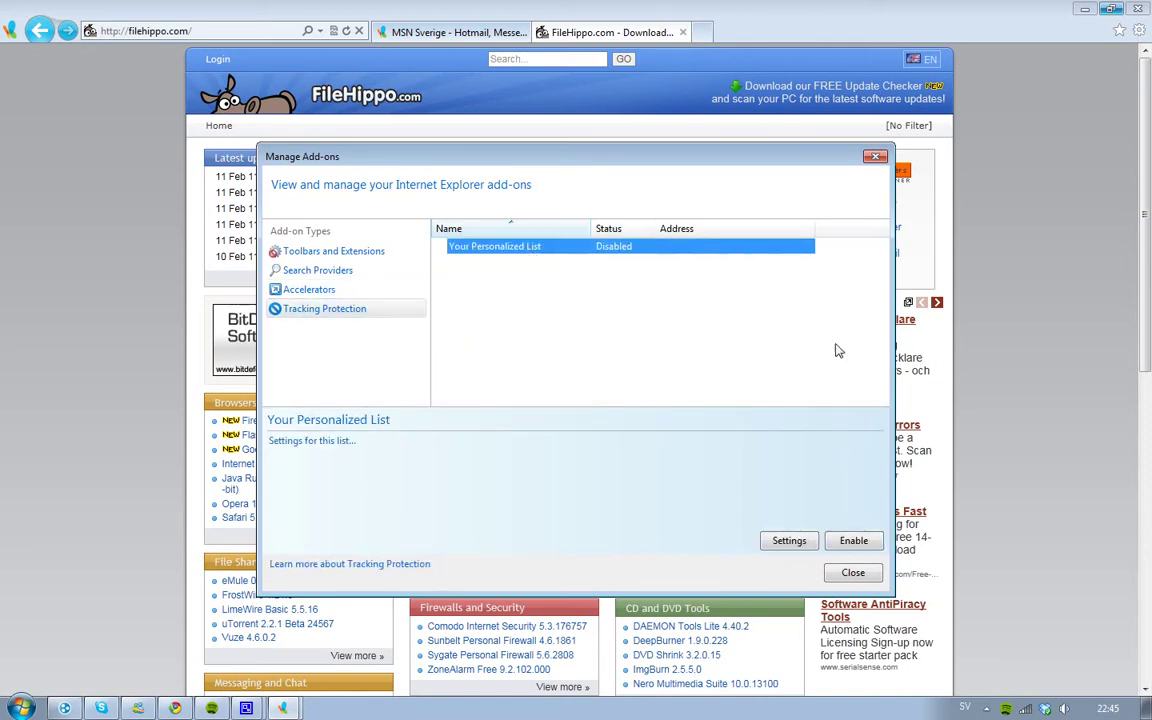
pyautogui.click(853, 541)
# Keep the personalized list on Automatically block, confirm with OK and close the add-on manager
pyautogui.click(789, 541)
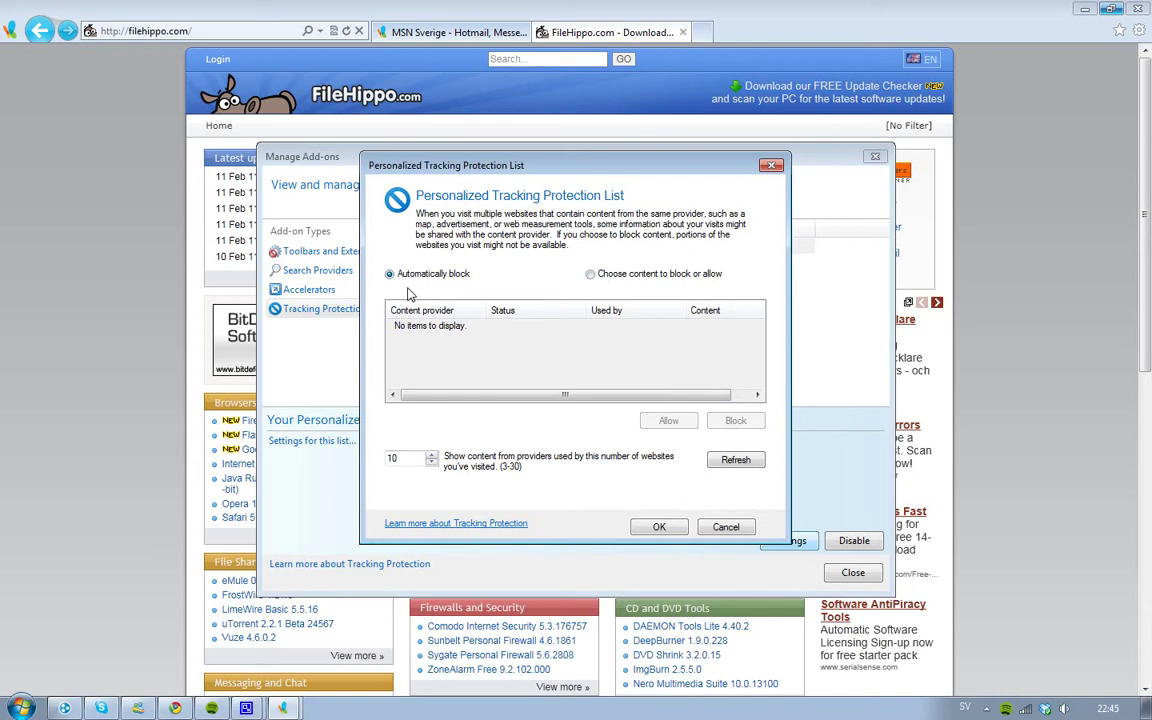
pyautogui.click(598, 276)
pyautogui.click(433, 277)
pyautogui.click(763, 167)
pyautogui.click(872, 157)
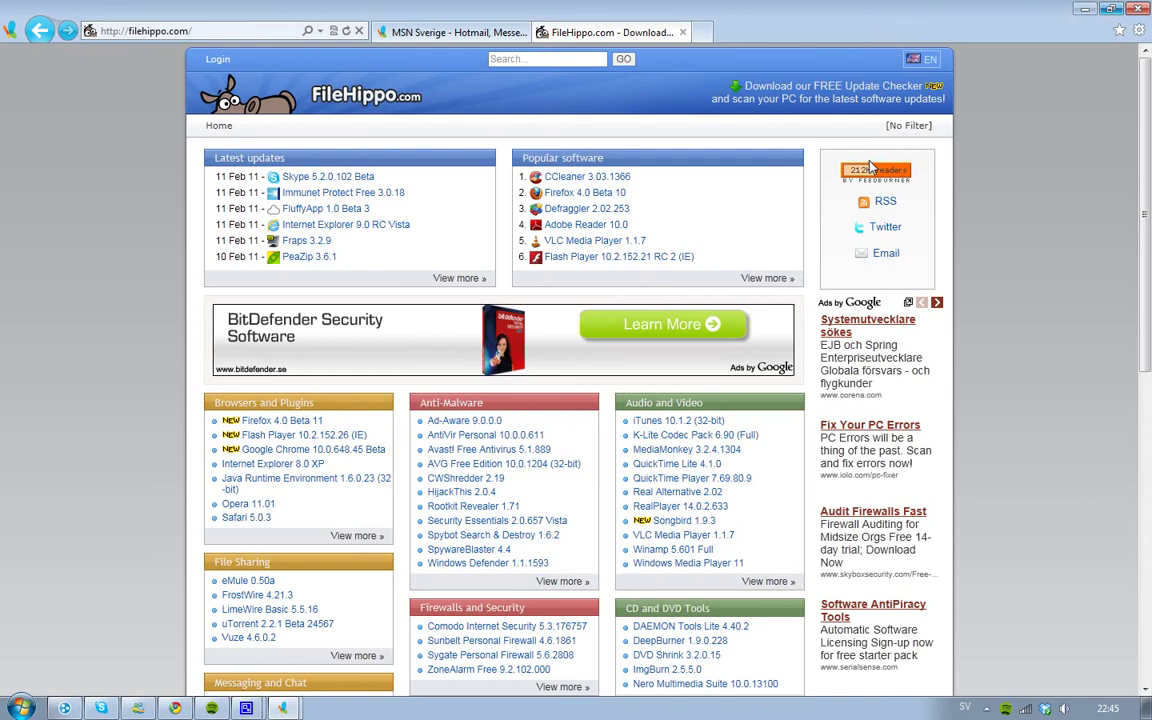
# Turn on ActiveX Filtering from the Tools > Safety menu
pyautogui.click(1139, 31)
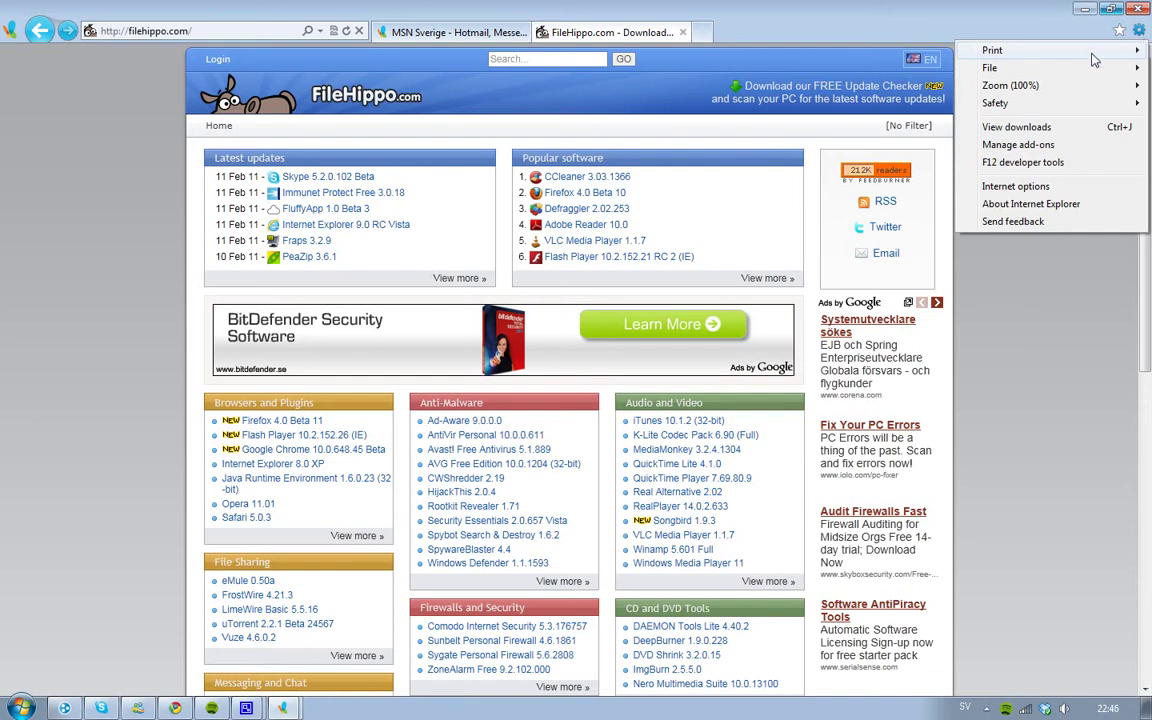
pyautogui.moveTo(1079, 107)
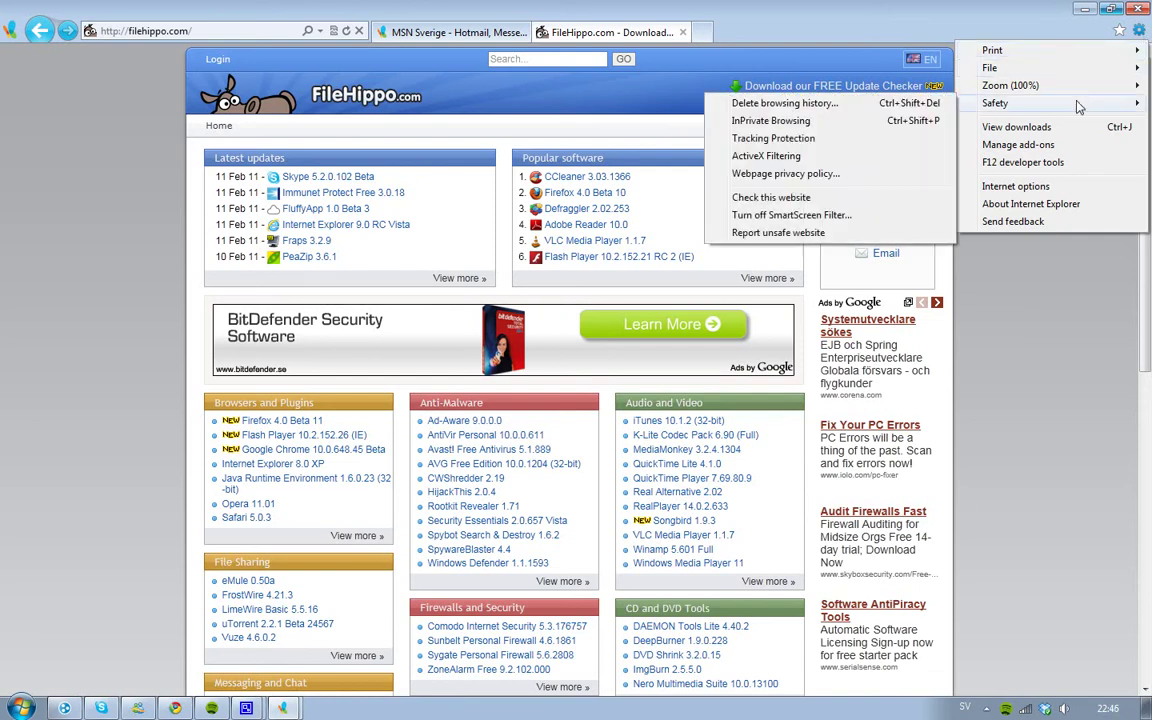
pyautogui.click(833, 158)
# Reload the MSN Sverige tab and check that its ad spaces are now empty
pyautogui.click(481, 34)
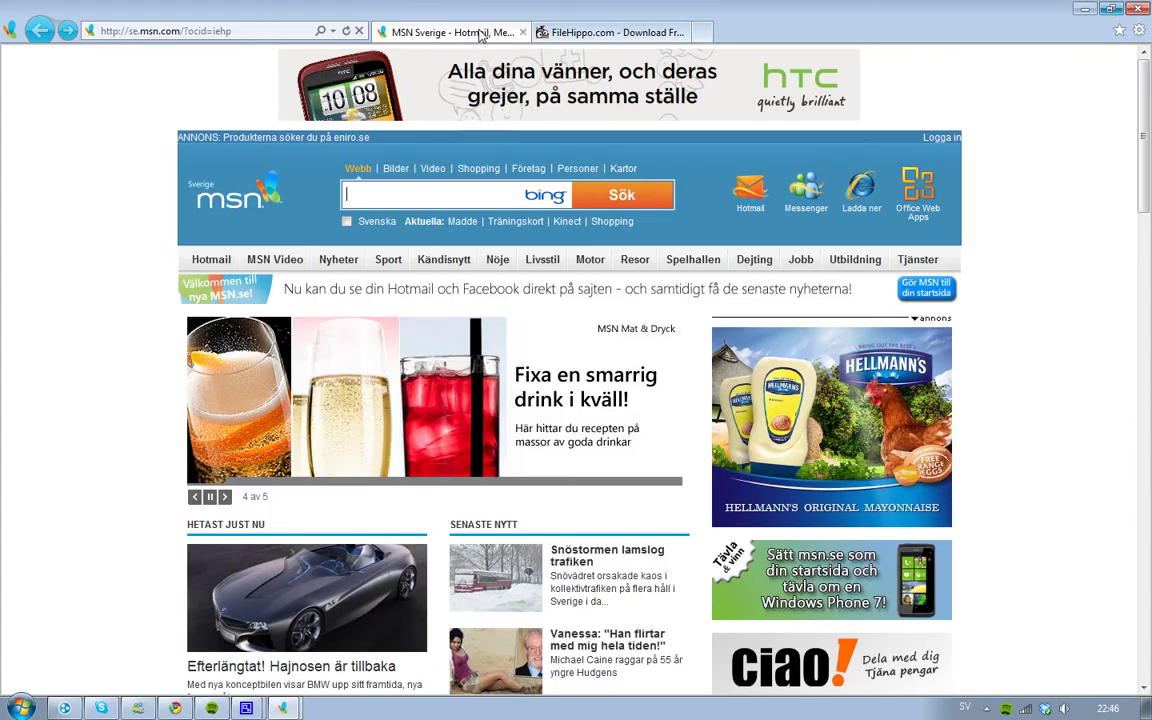
pyautogui.click(346, 31)
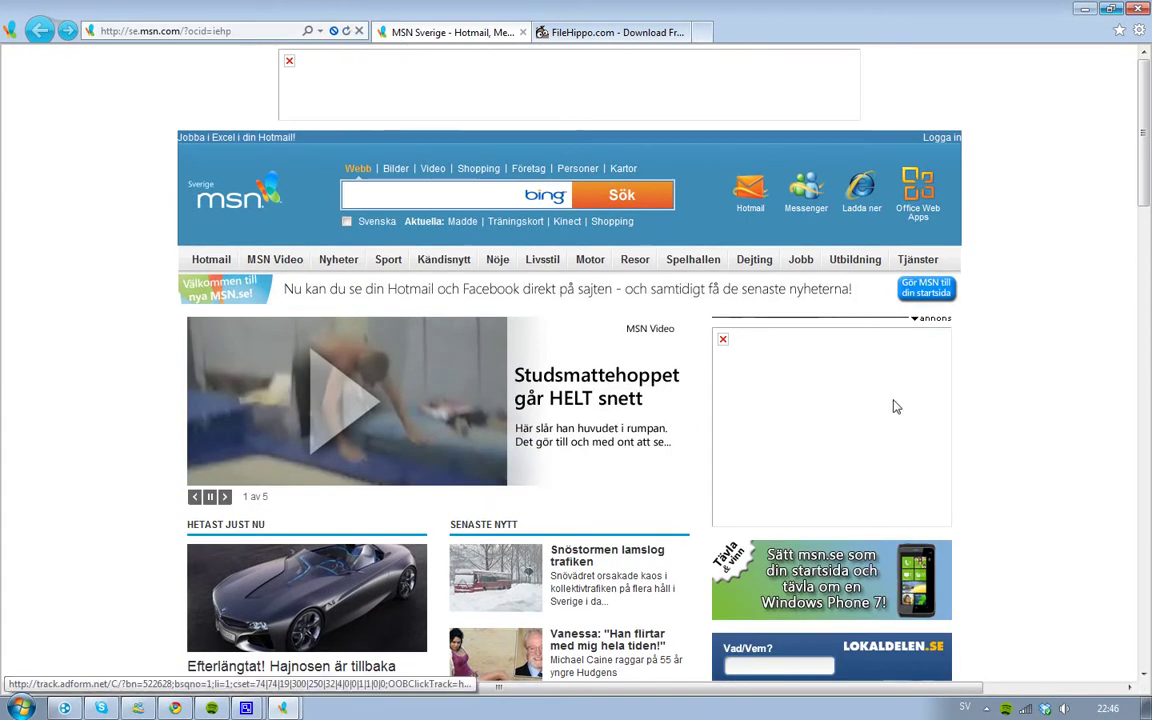
pyautogui.scroll(-10, 838, 324)
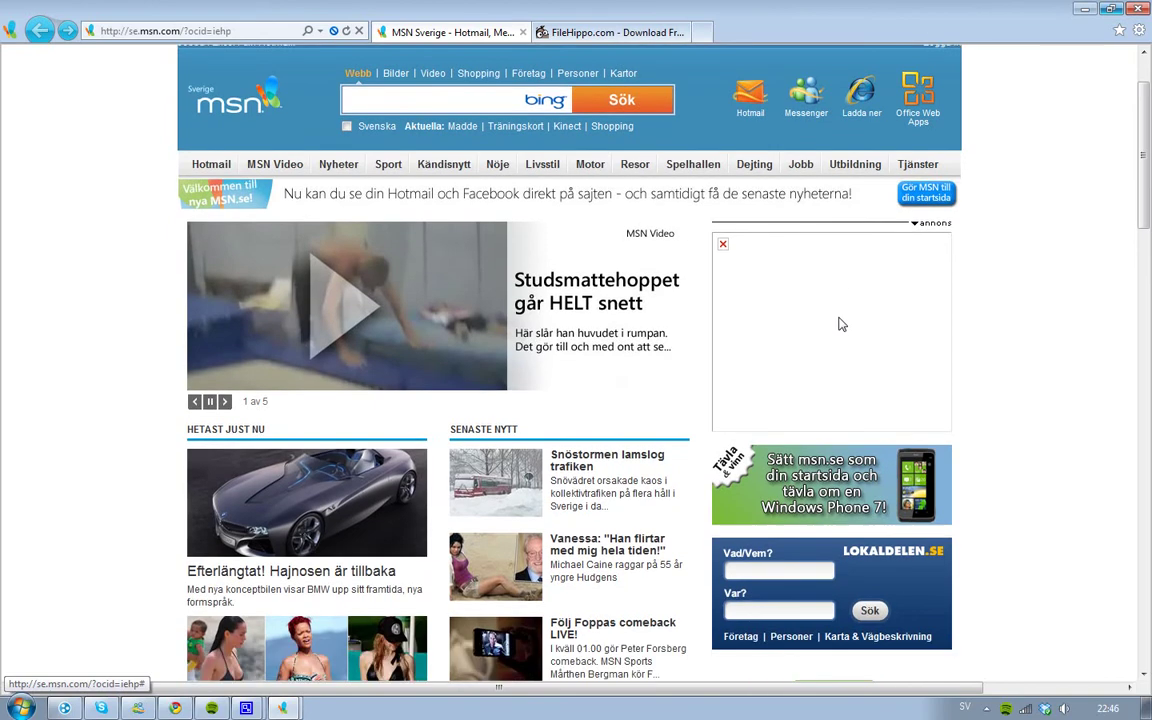
pyautogui.scroll(-10, 838, 324)
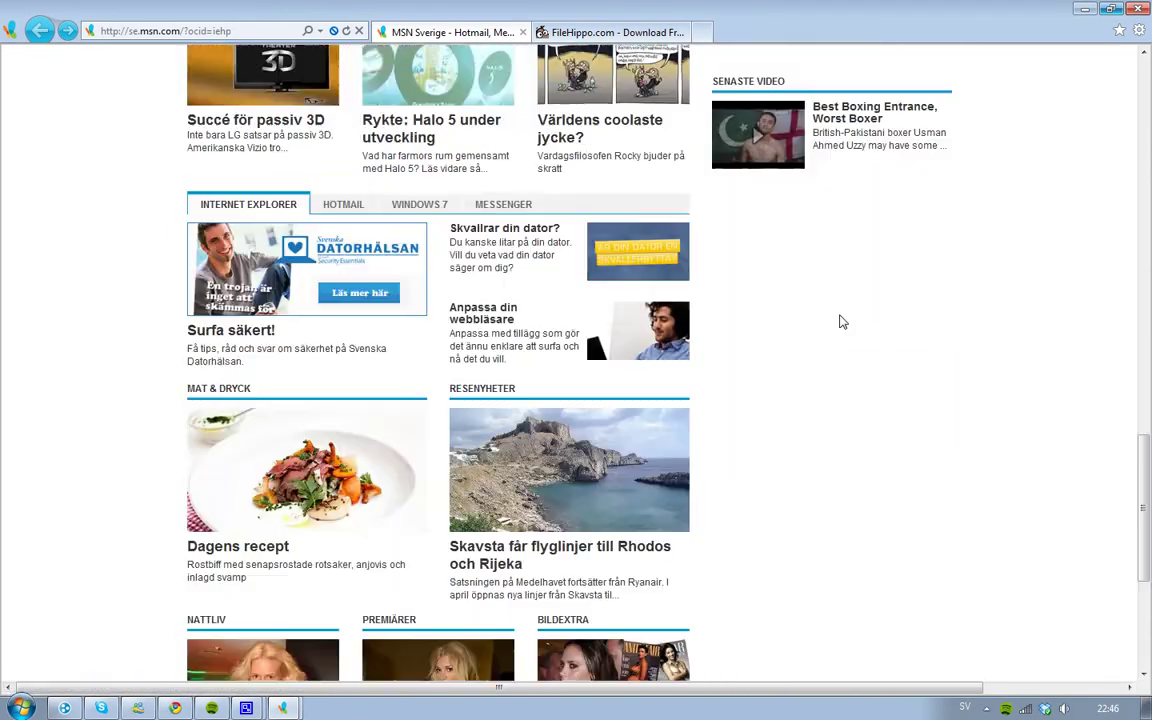
pyautogui.scroll(8, 838, 322)
pyautogui.scroll(10, 838, 322)
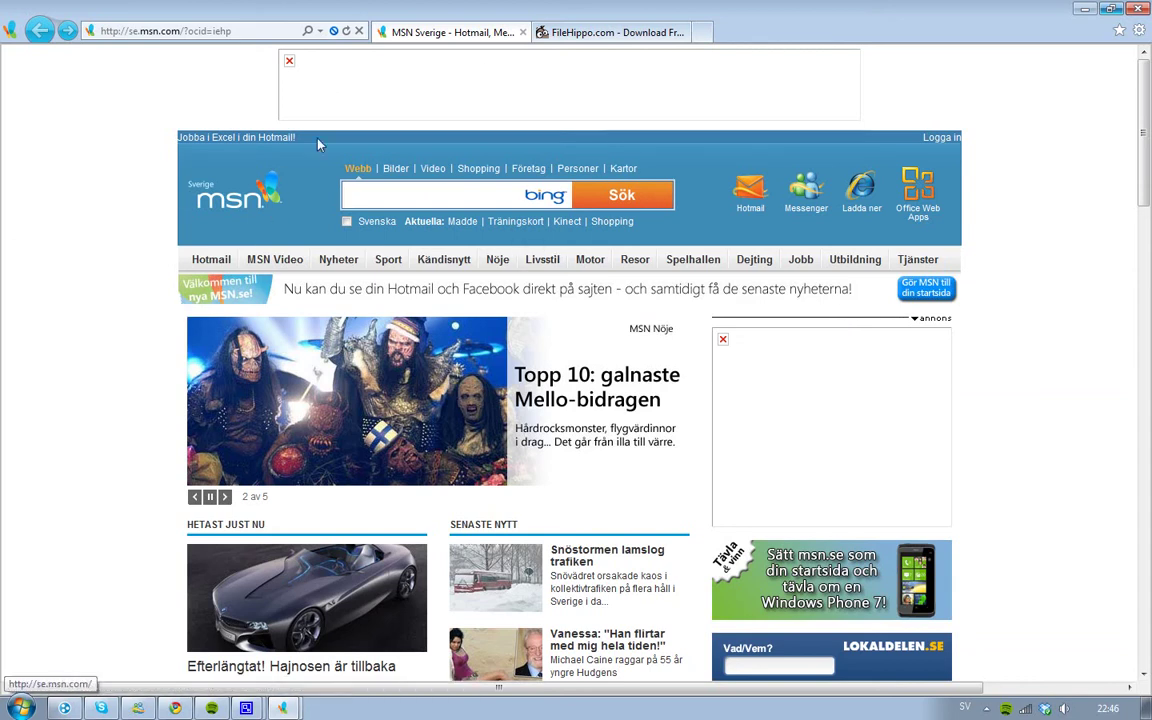
# Turn off ActiveX filtering for MSN Sverige using the address-bar filtering icon
pyautogui.click(334, 32)
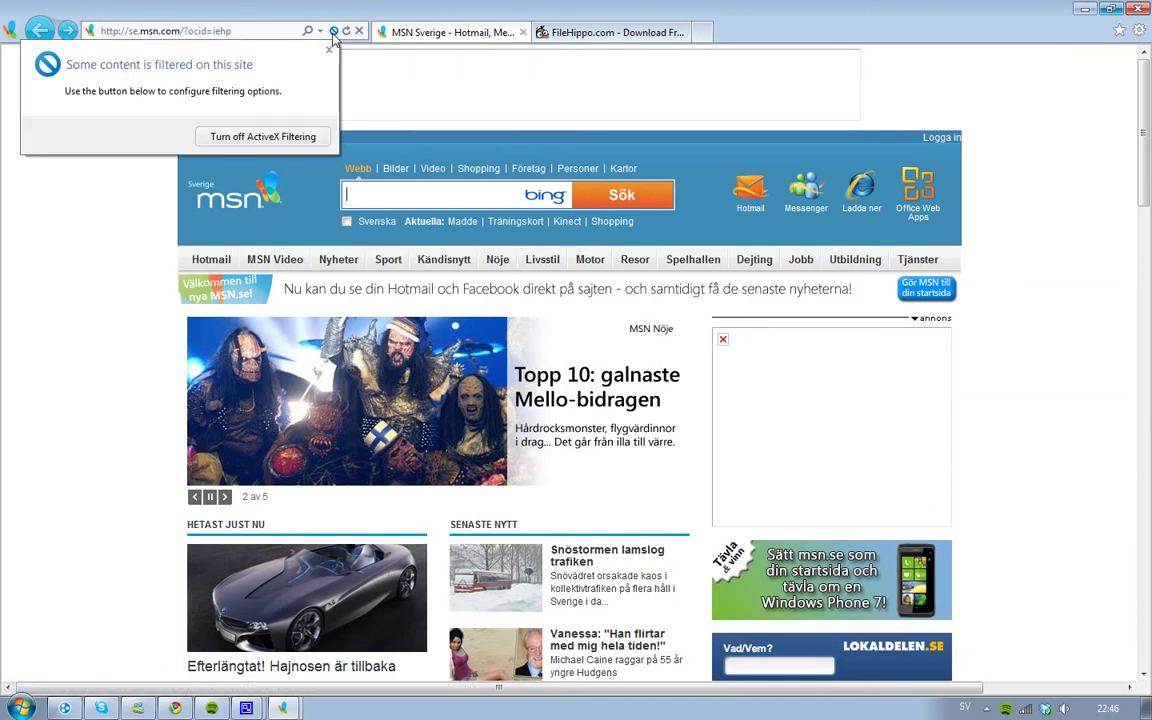
pyautogui.click(268, 142)
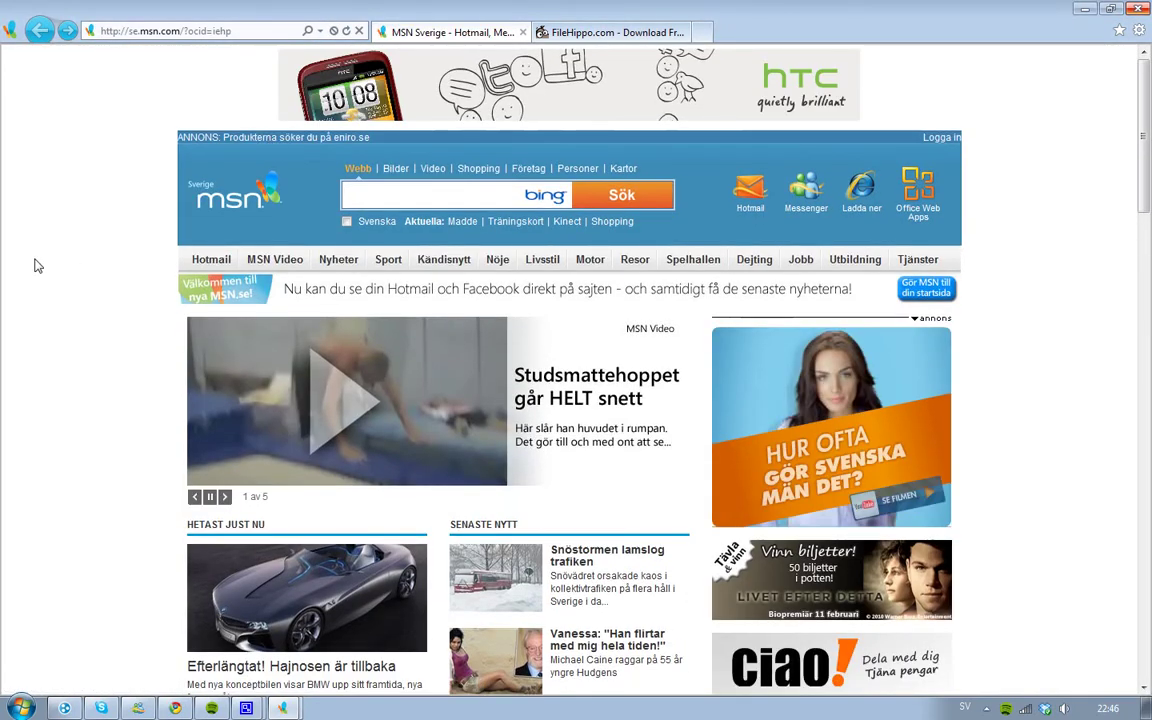
pyautogui.rightClick(754, 43)
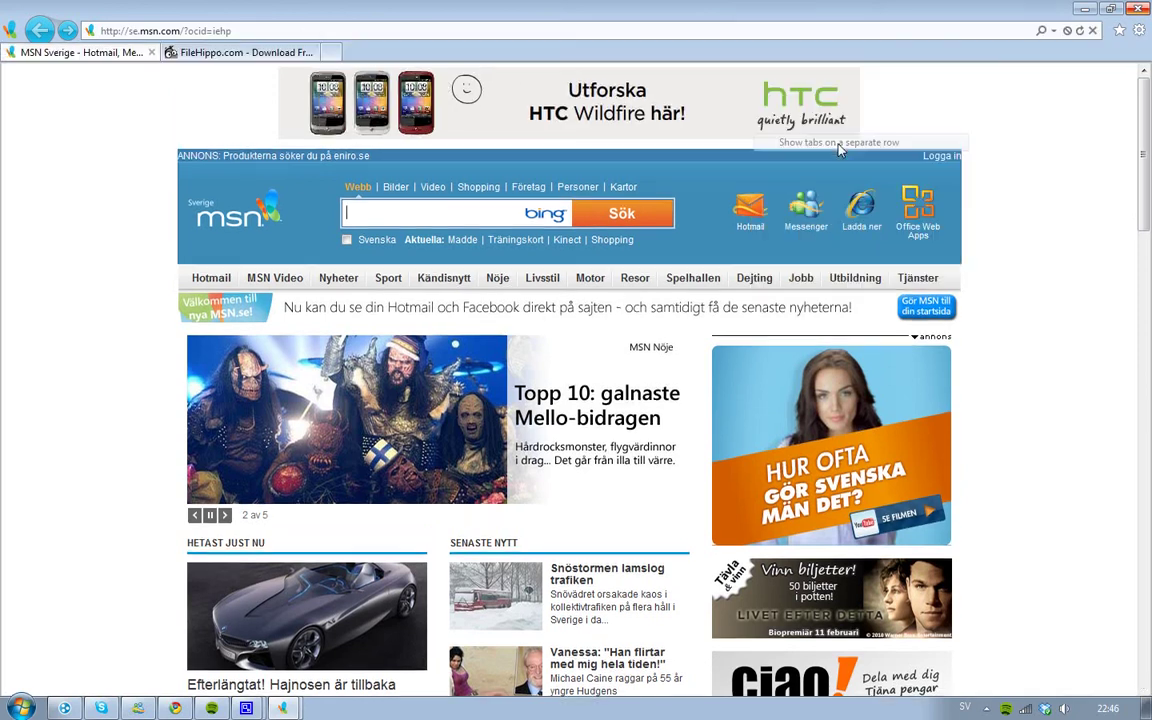
# Show tabs on a separate row, then scroll MSN Sverige to confirm its HTC Wildfire banner displays
pyautogui.click(839, 143)
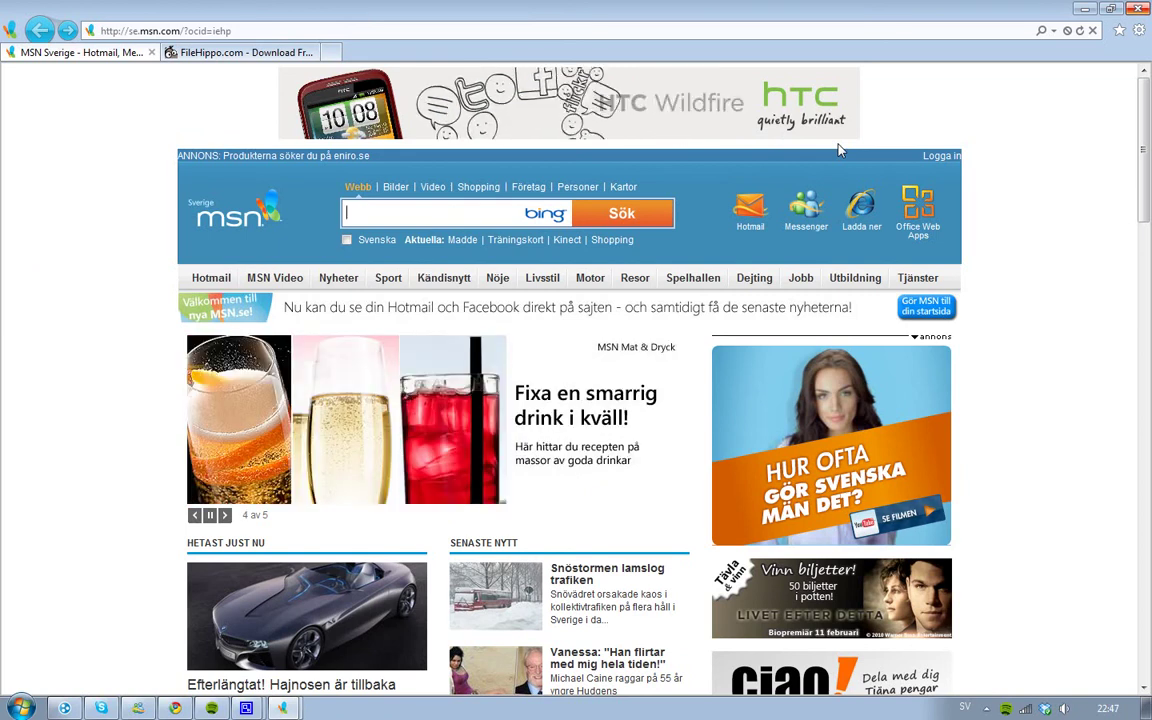
pyautogui.scroll(-2, 840, 150)
pyautogui.scroll(-15, 840, 150)
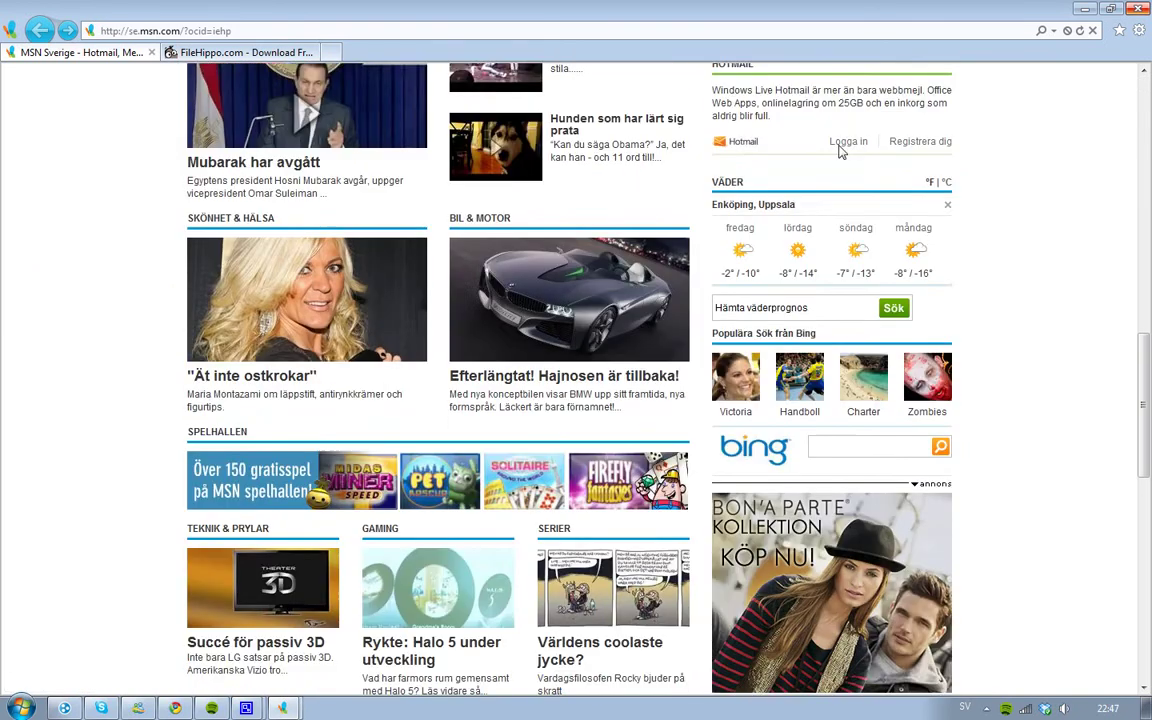
pyautogui.scroll(12, 840, 150)
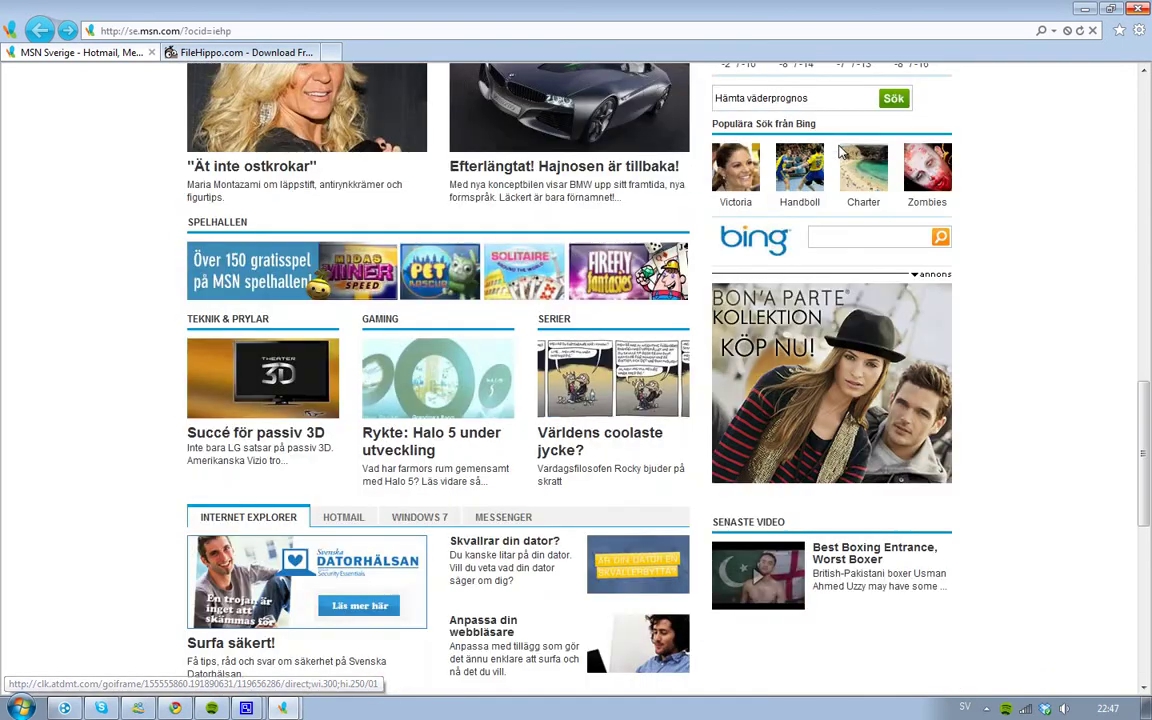
pyautogui.scroll(10, 840, 151)
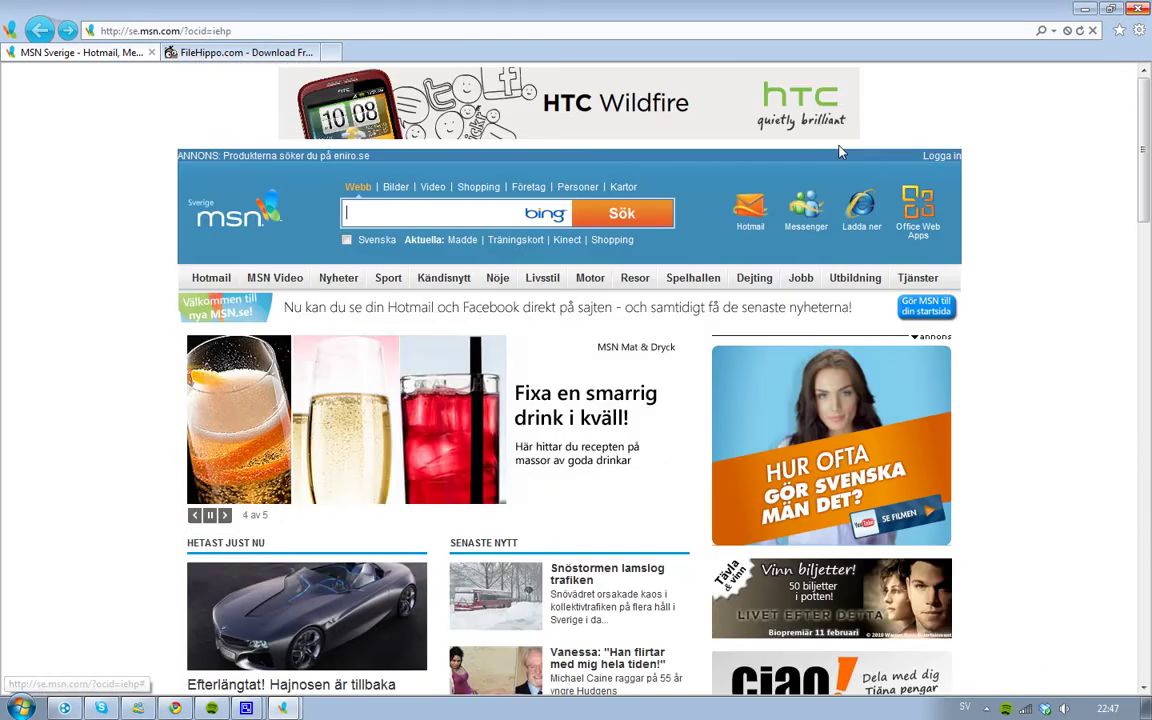